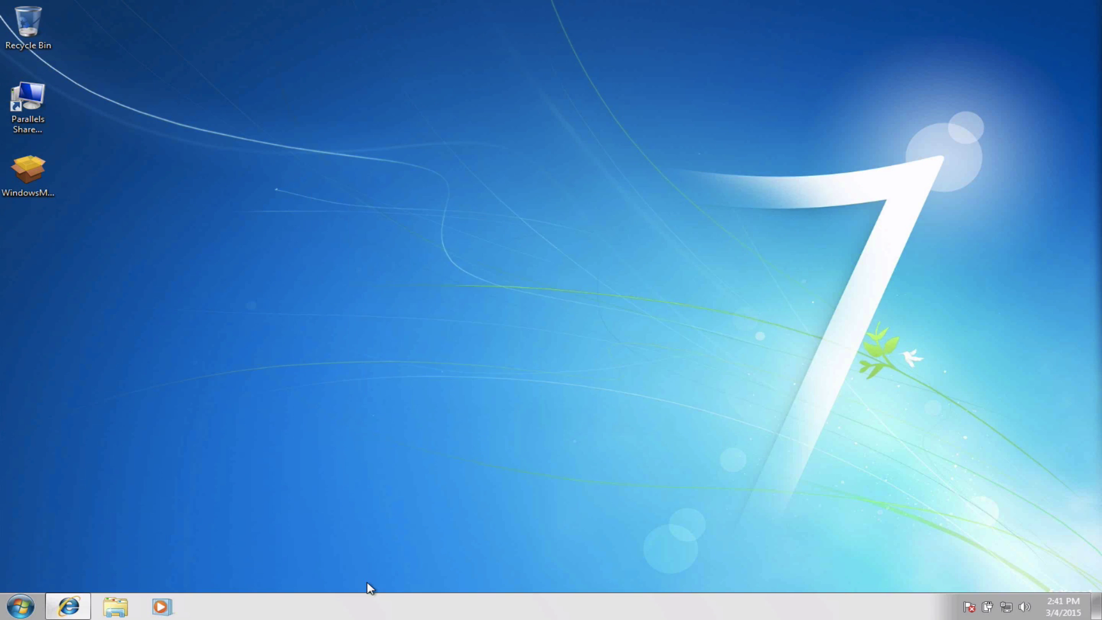
- Bring up the Migration Assistant download page, then minimize the browser to reveal the desktop
left_click(69, 608)
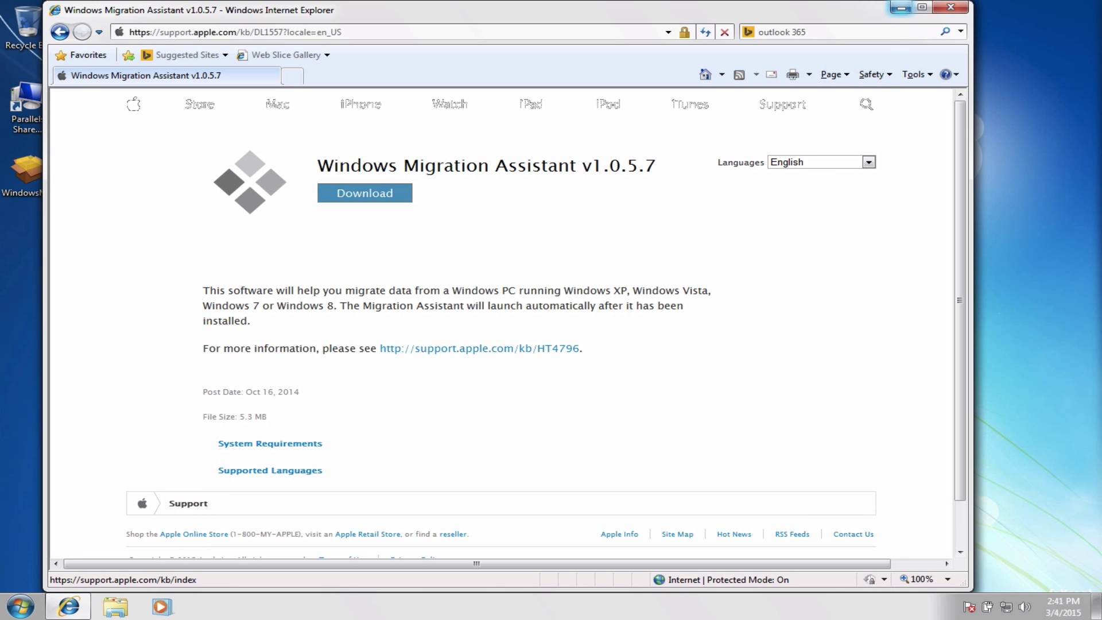
left_click(897, 9)
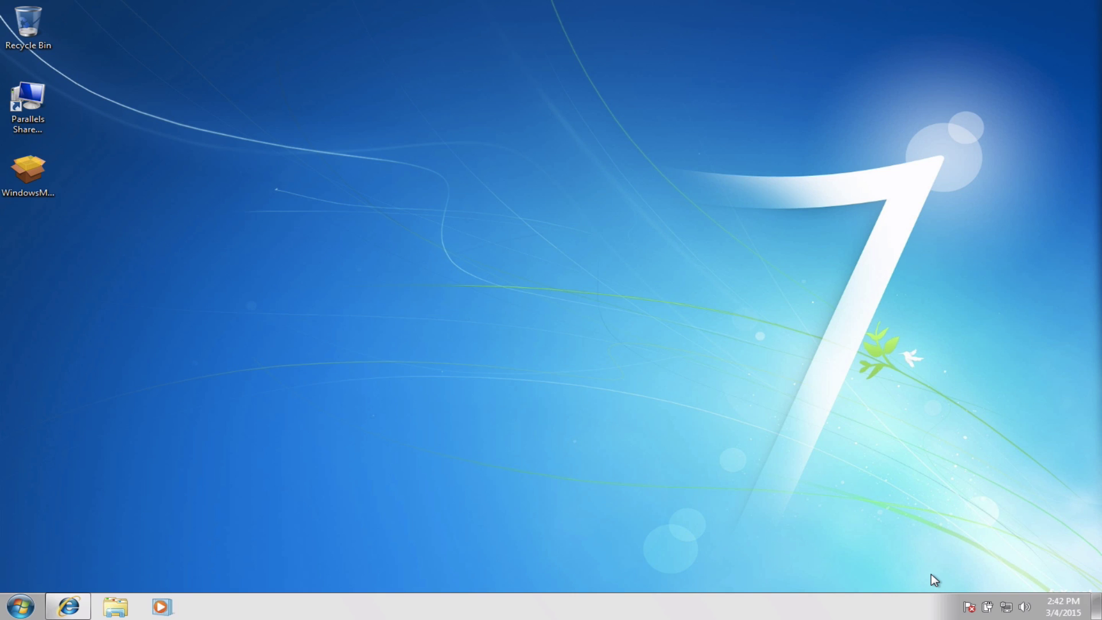
- Run the setup file, accept the license terms, and install with administrator permission
double_click(27, 166)
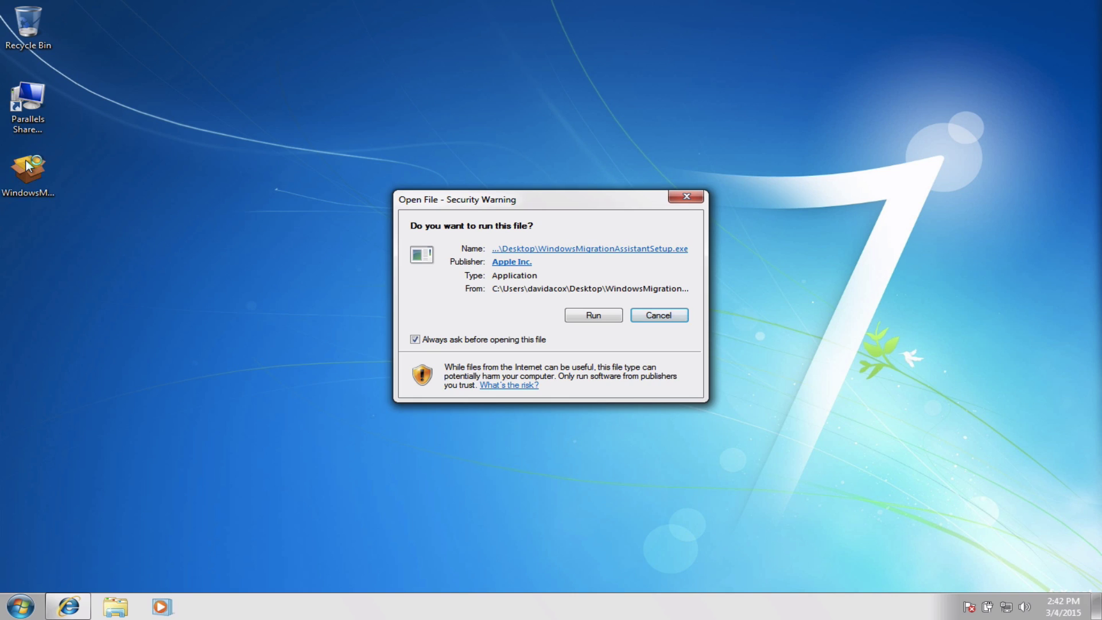
left_click(593, 315)
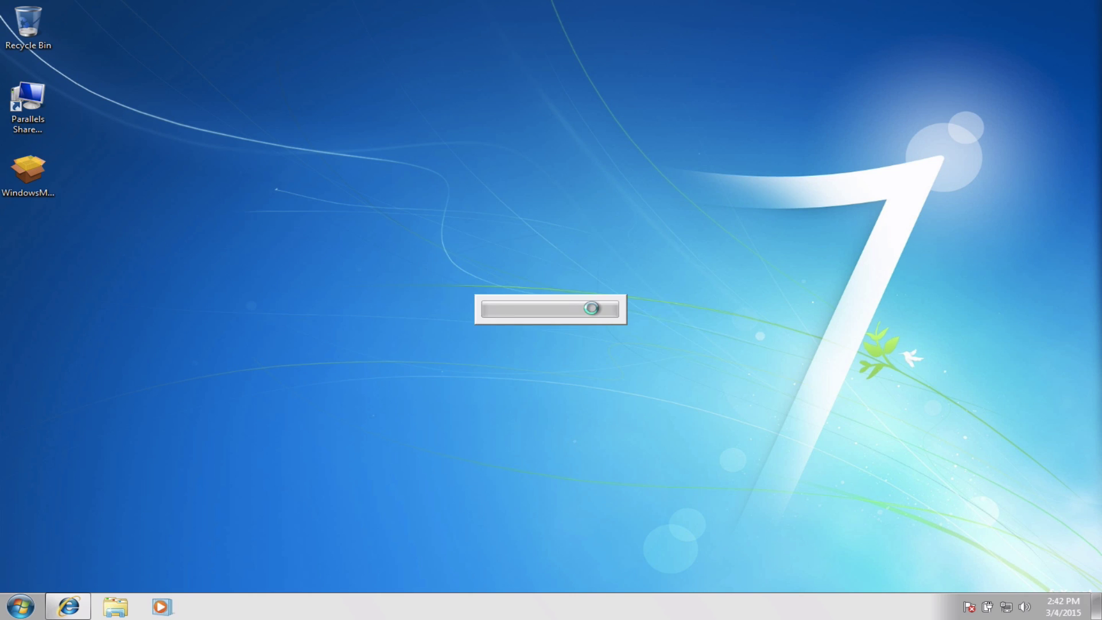
left_click(629, 408)
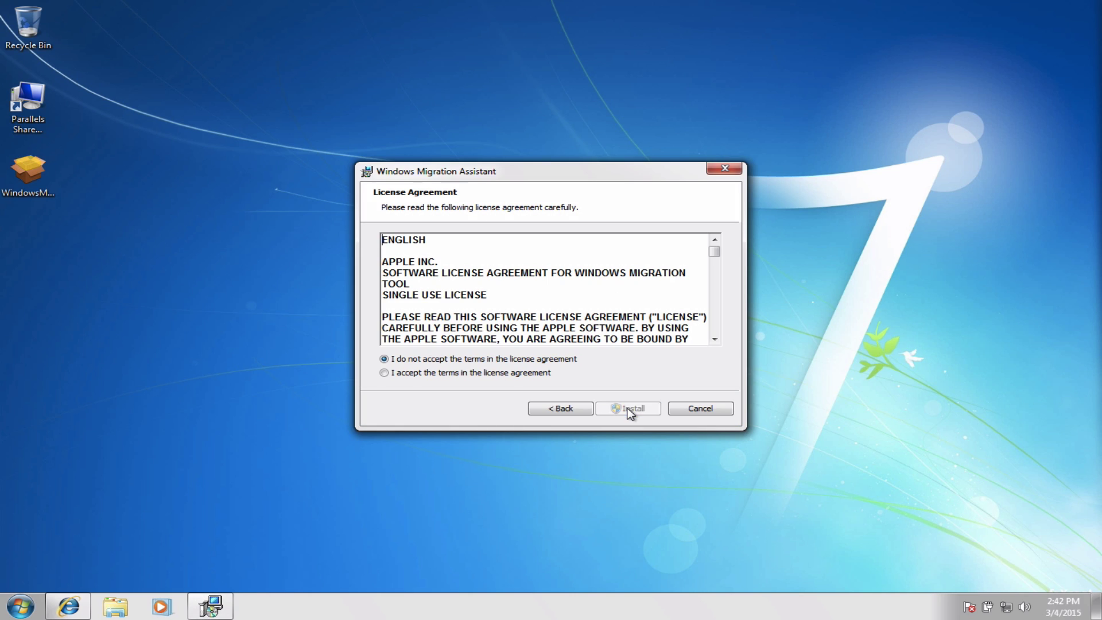
left_click(462, 372)
left_click(630, 407)
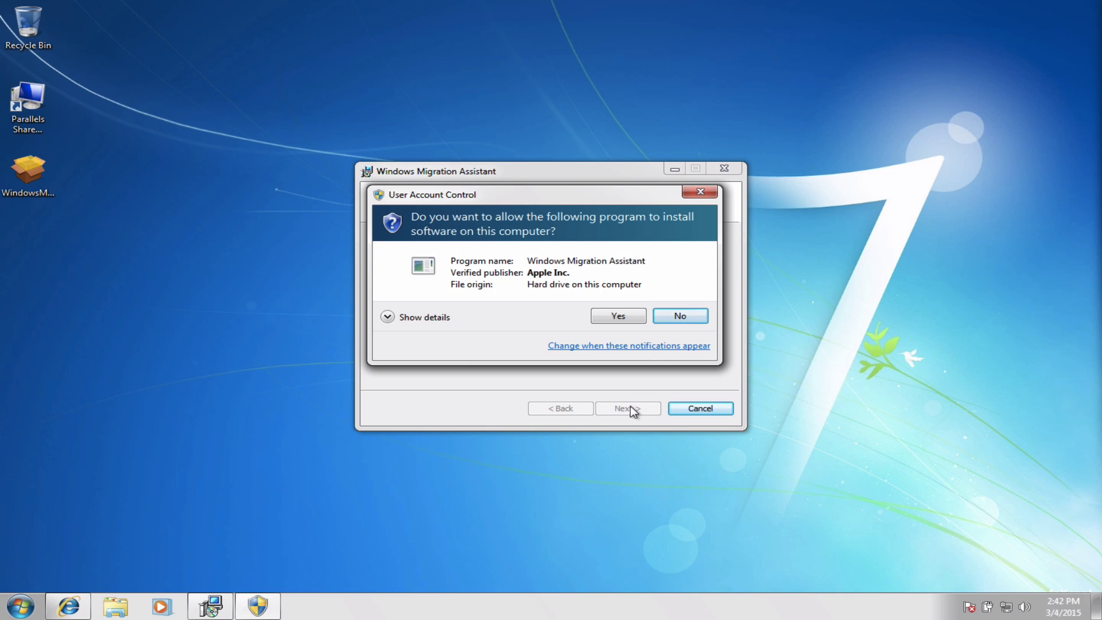
left_click(613, 317)
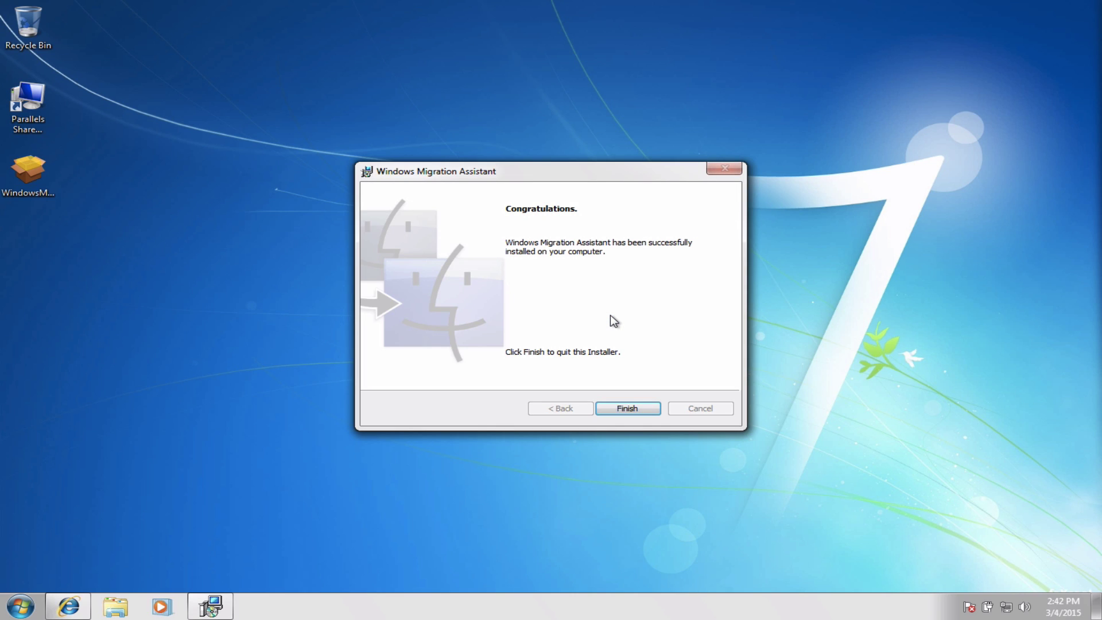
- Finish the installer and allow Windows Migration Assistant to make changes and start
left_click(632, 411)
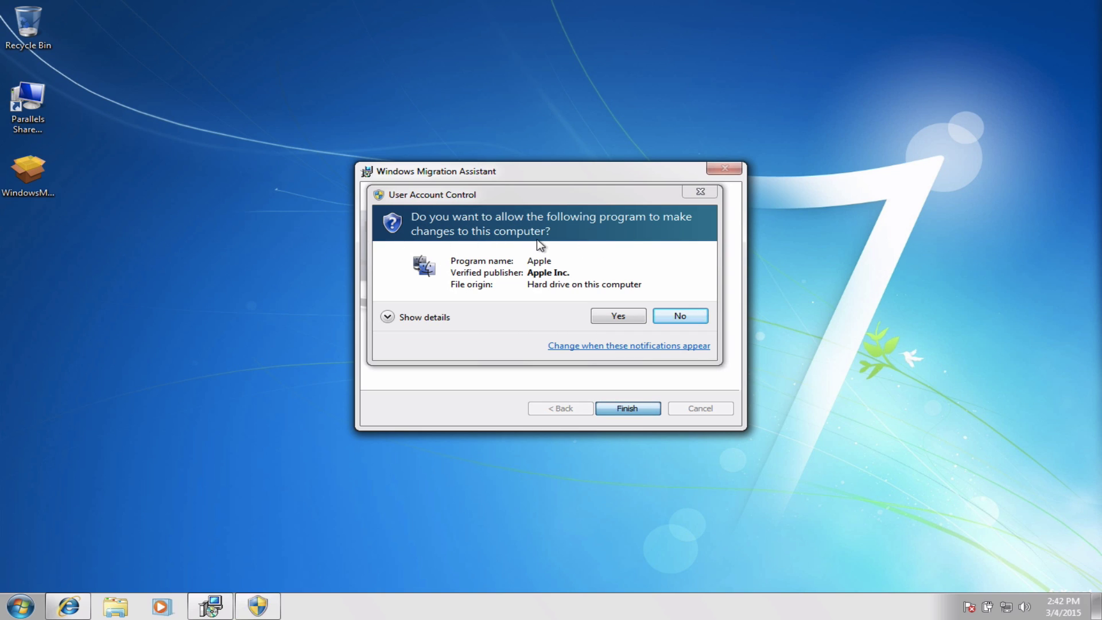
left_click(608, 315)
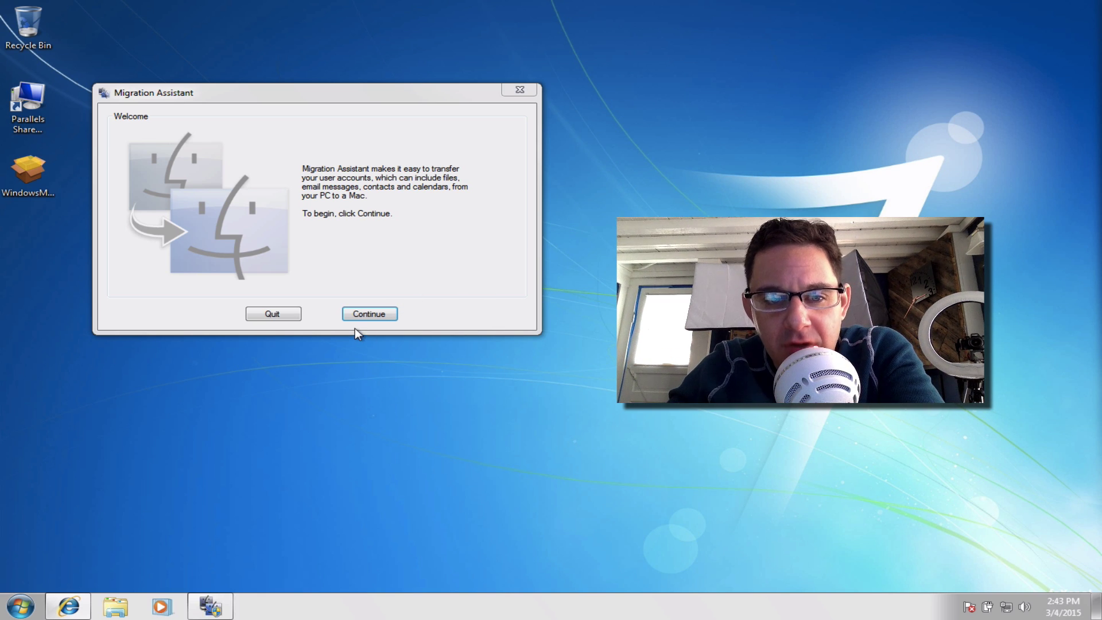
- Continue past the Welcome screen so the PC starts searching for the Mac
left_click(369, 315)
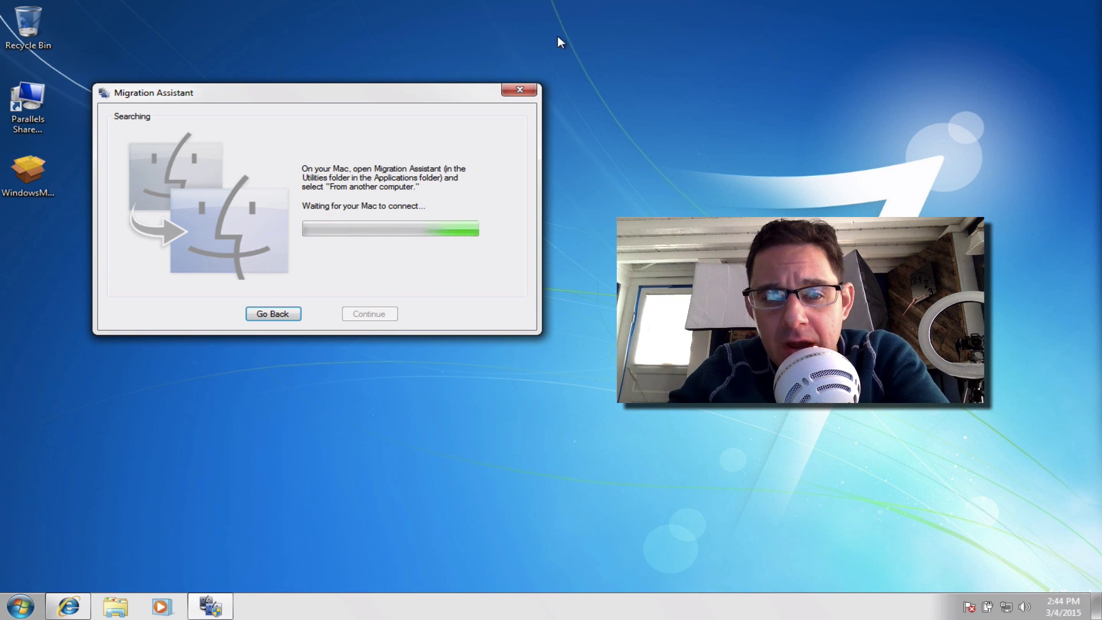
- Close the Migration Assistant window with its red close button
left_click(519, 90)
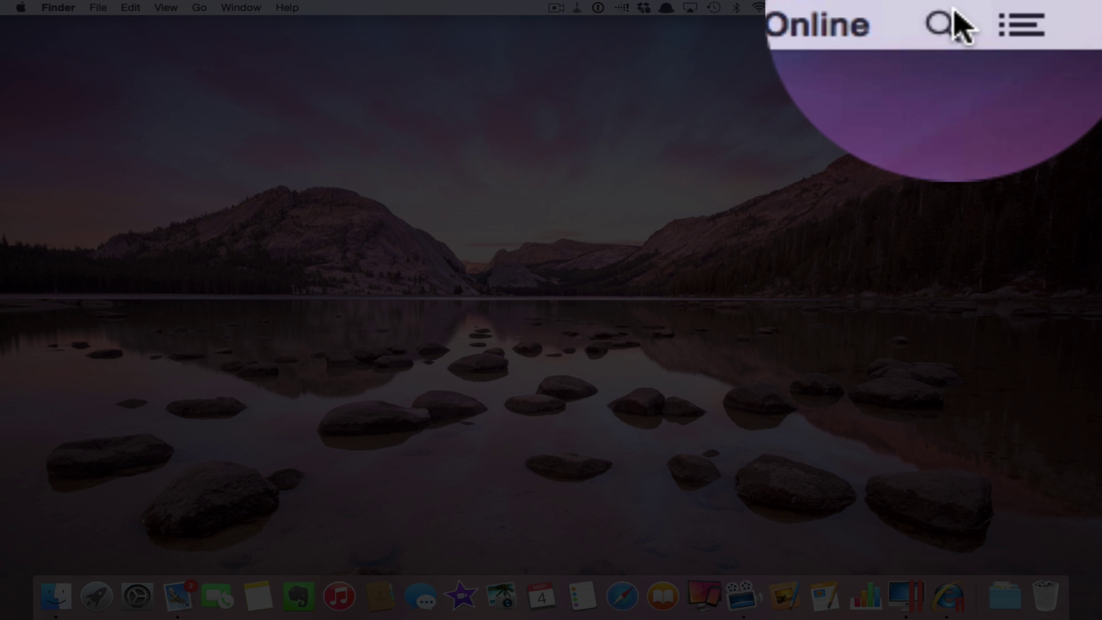
- Launch the Mac's Migration Assistant through Spotlight, then quit it
left_click(1055, 7)
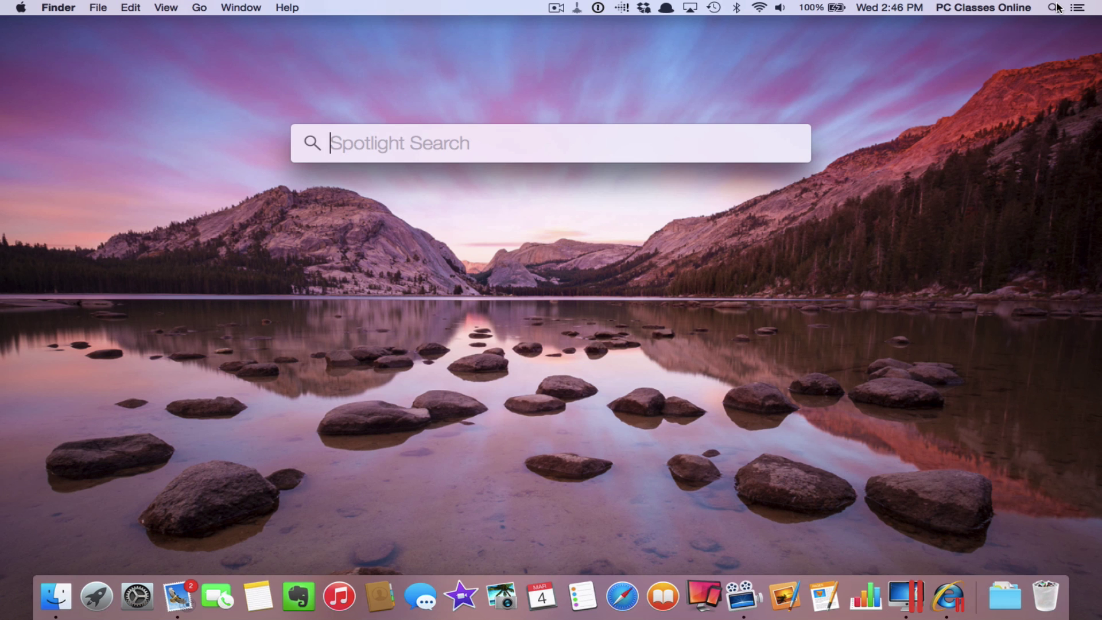
type("migration")
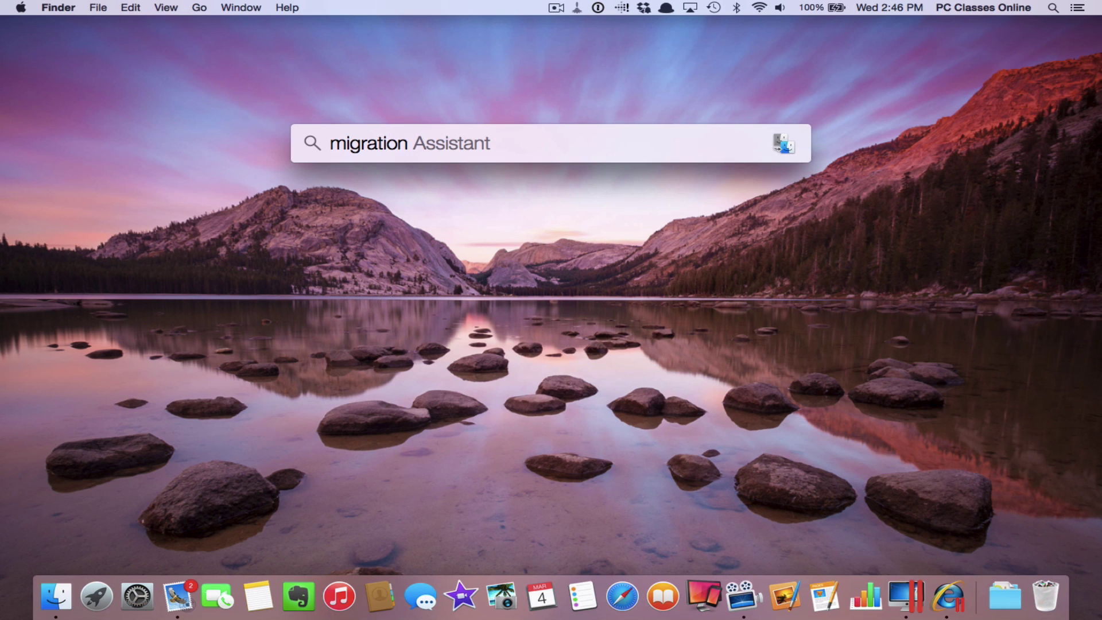
key("Return")
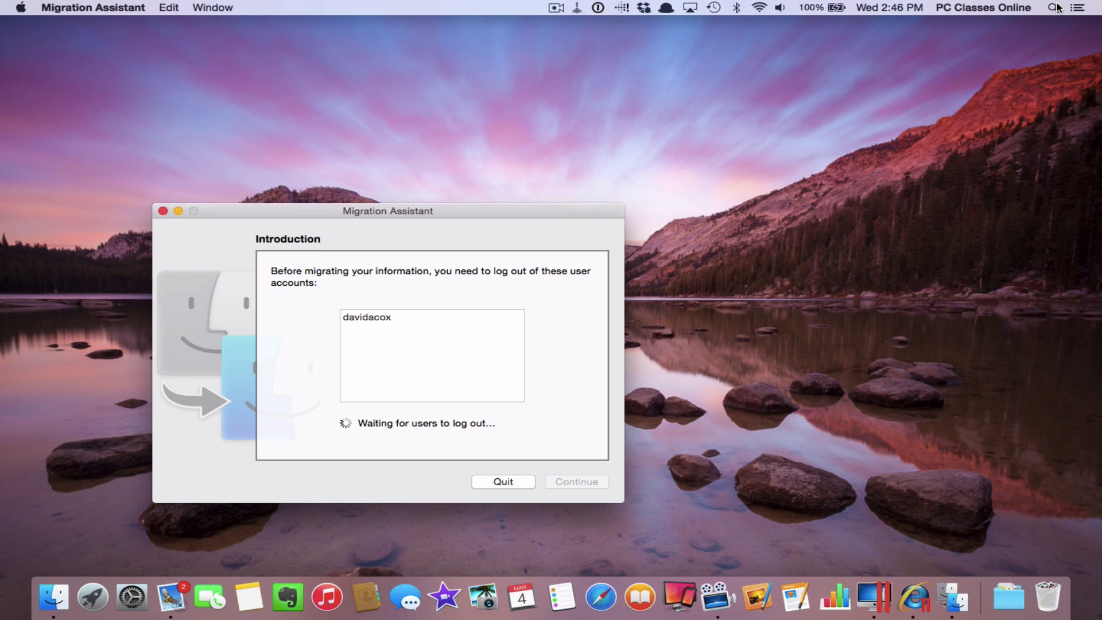
left_click(503, 482)
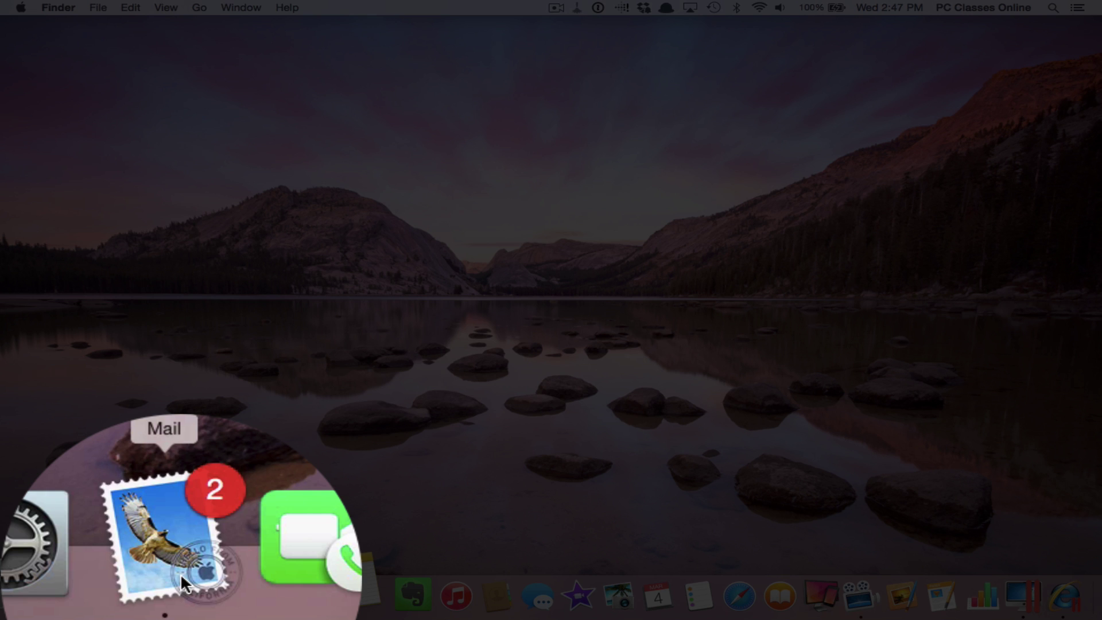
left_click(181, 594)
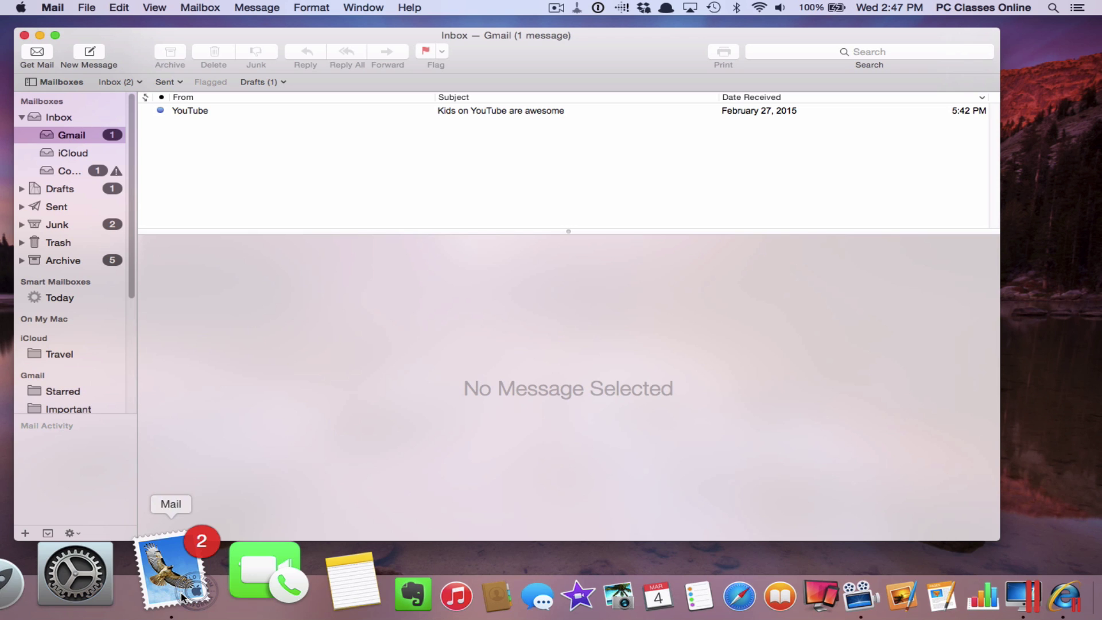
scroll(73, 318, "down", 5)
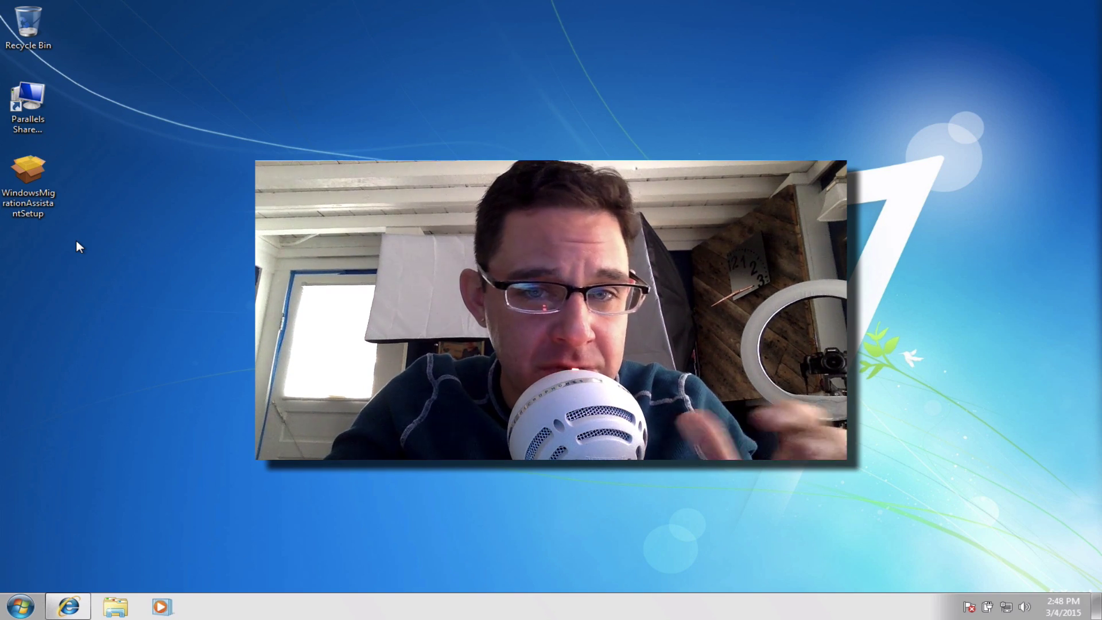
key("ctrl+Left")
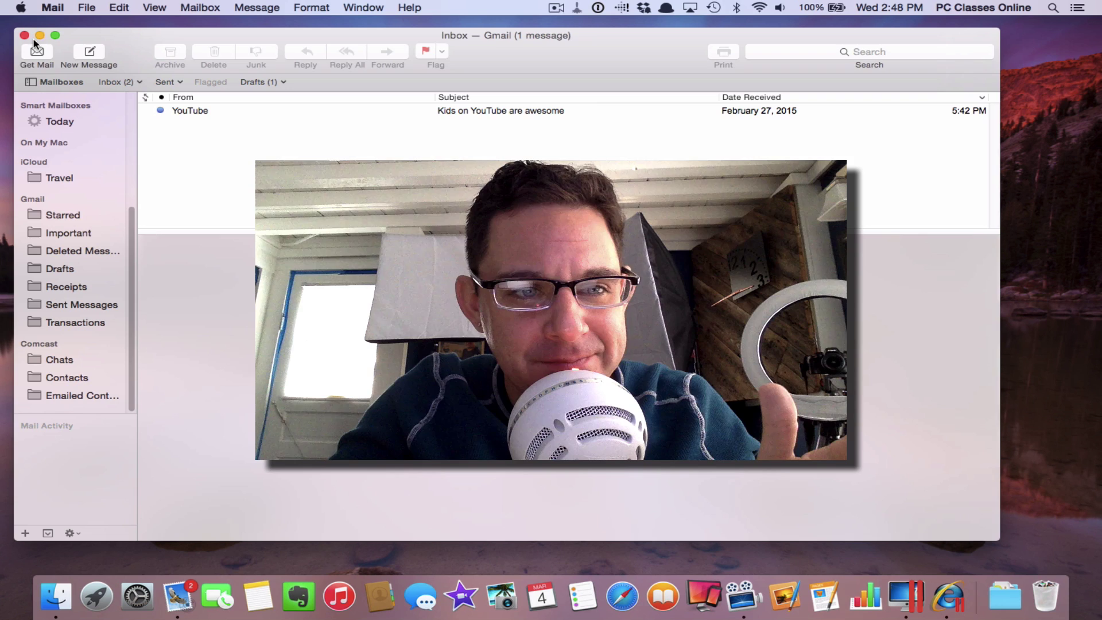
left_click(25, 35)
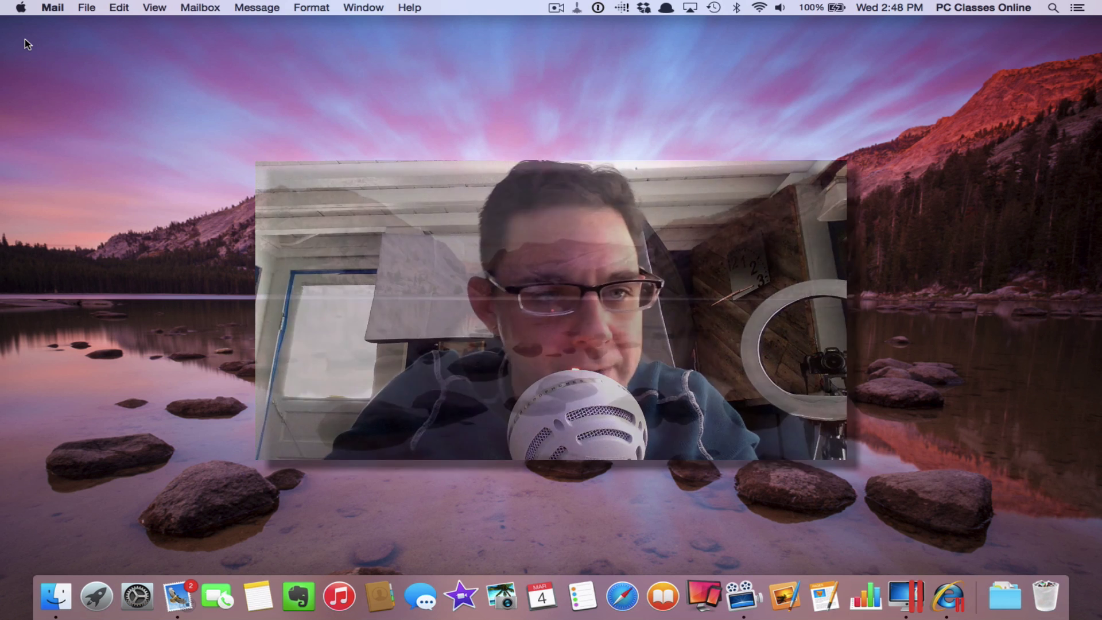
- Search the App Store for 'pst converter pro' and open the PST Converter Pro listing
left_click(24, 38)
left_click(22, 8)
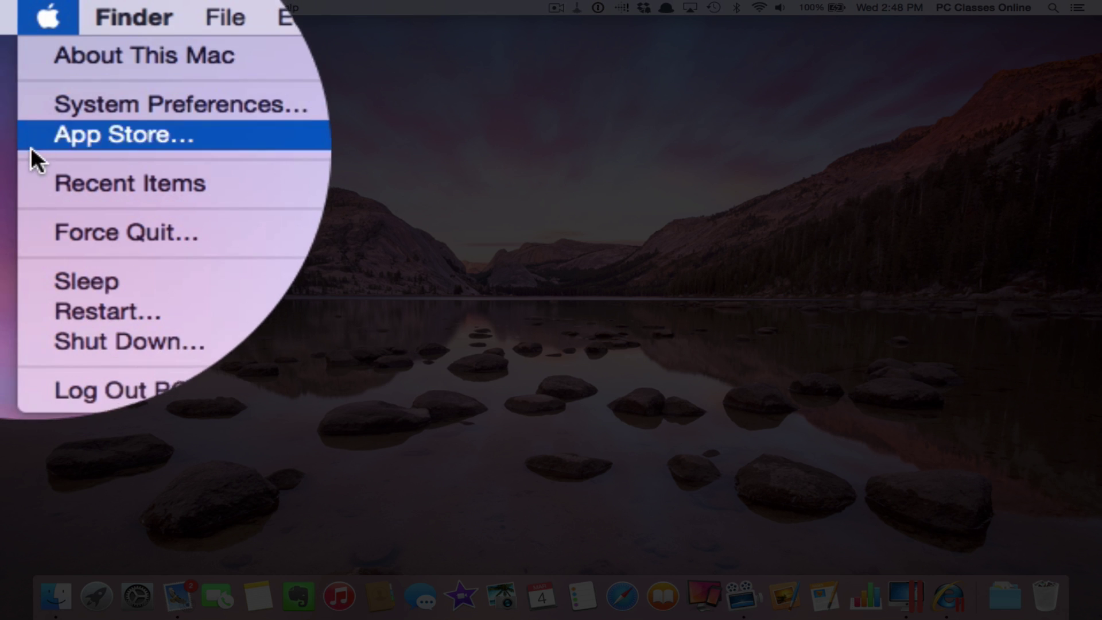
key("Escape")
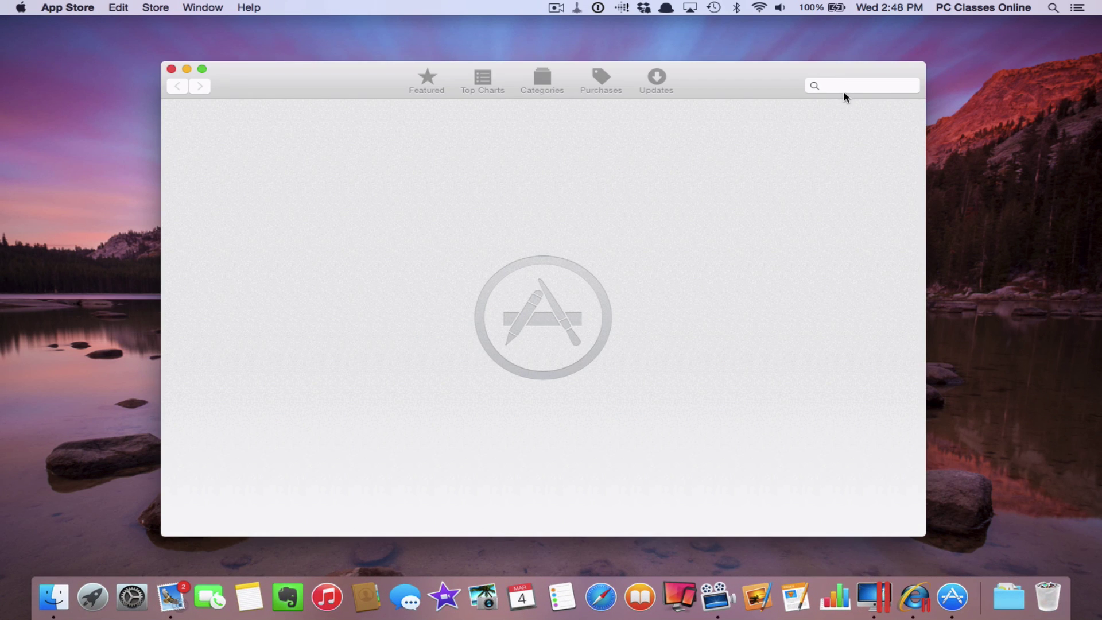
left_click(845, 86)
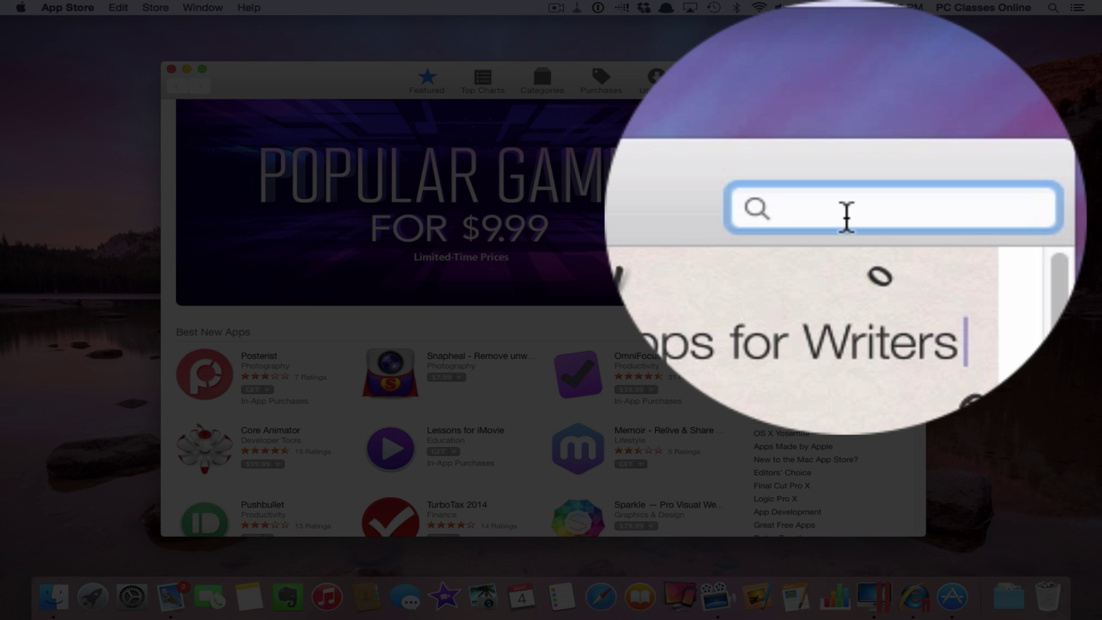
type("pst ")
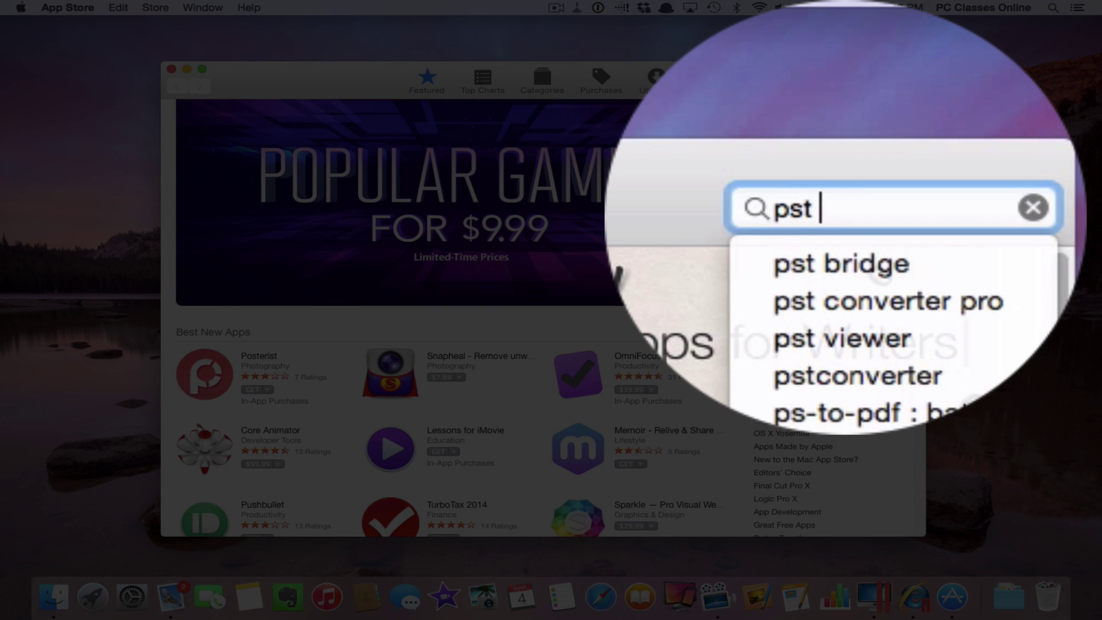
type("converter pro")
key("Return")
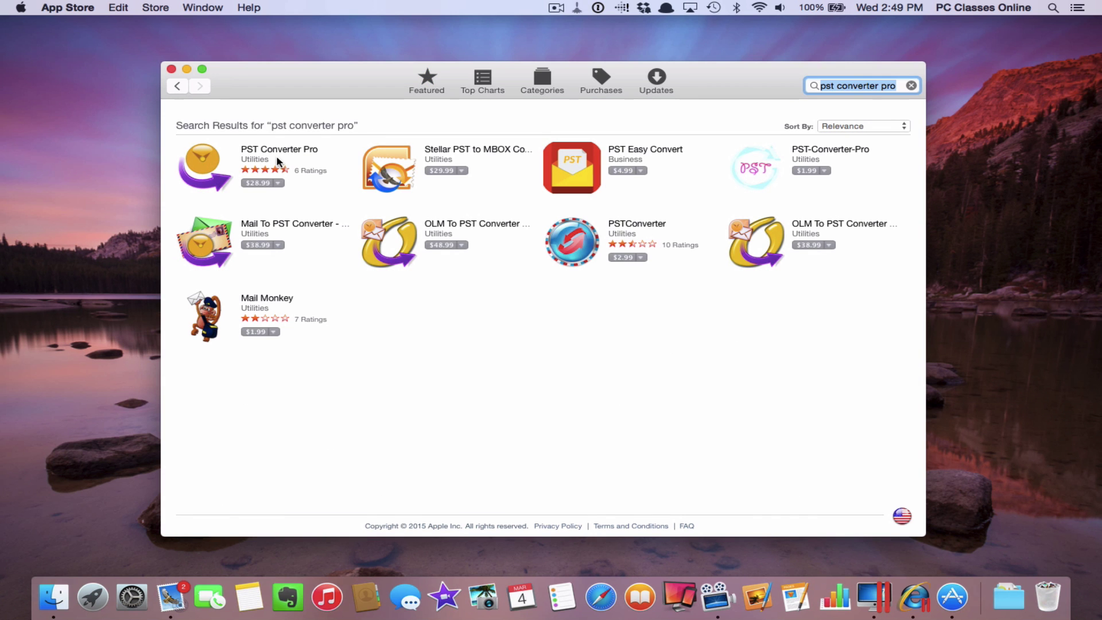
left_click(267, 152)
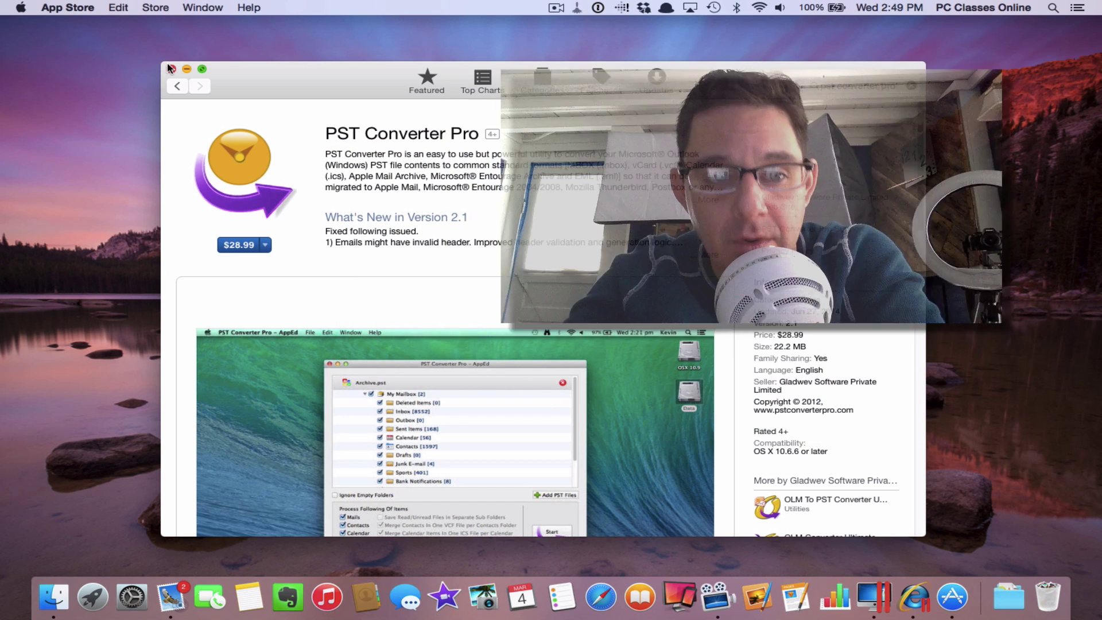
- Close the App Store and switch to the Windows 7 Space with Control+Right Arrow
left_click(172, 70)
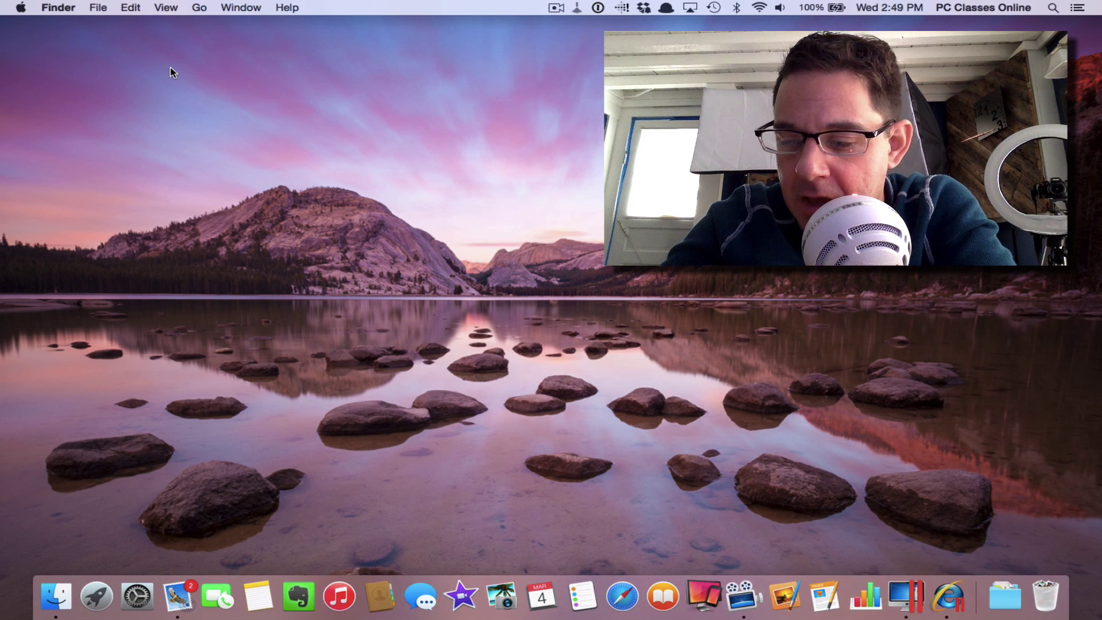
key("ctrl+Right")
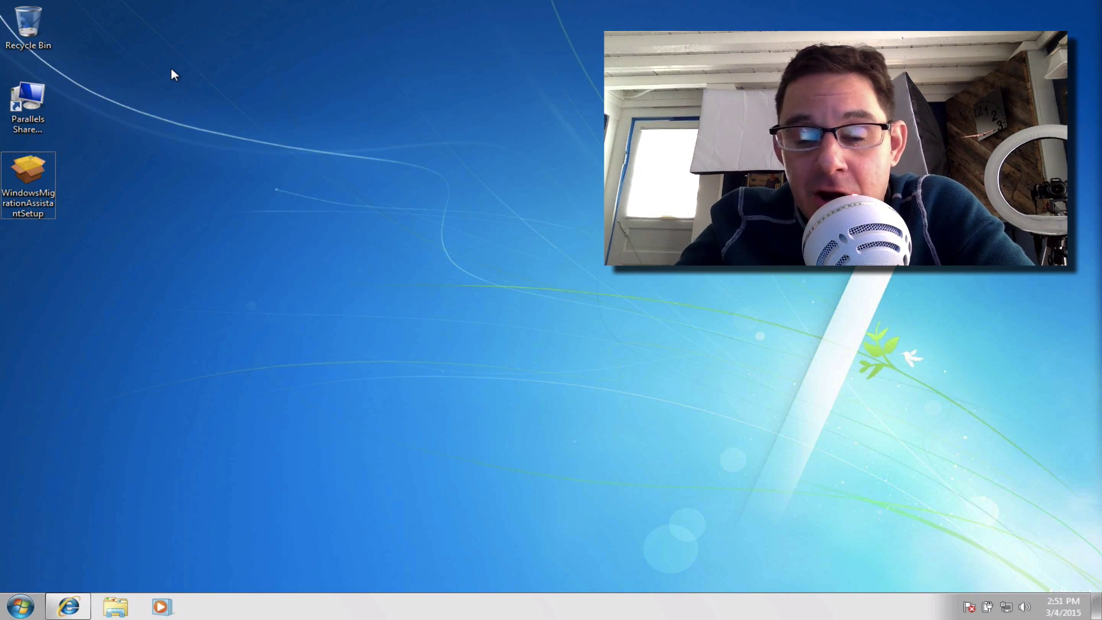
- Return to the Mac desktop with Control+Left Arrow and launch iTunes from the Dock
key("ctrl+Left")
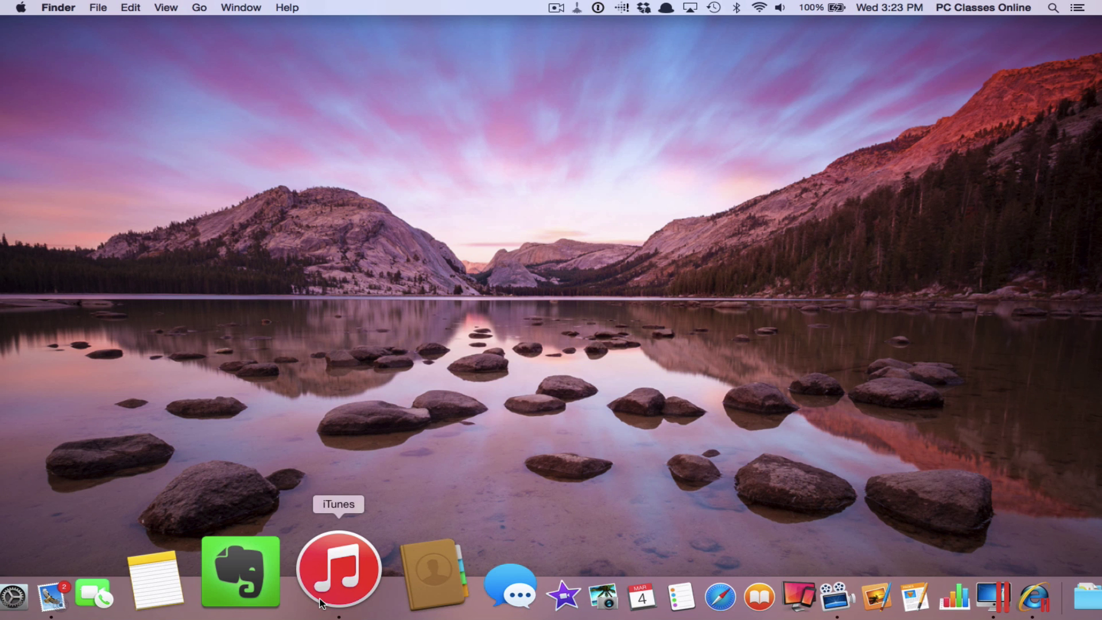
left_click(320, 603)
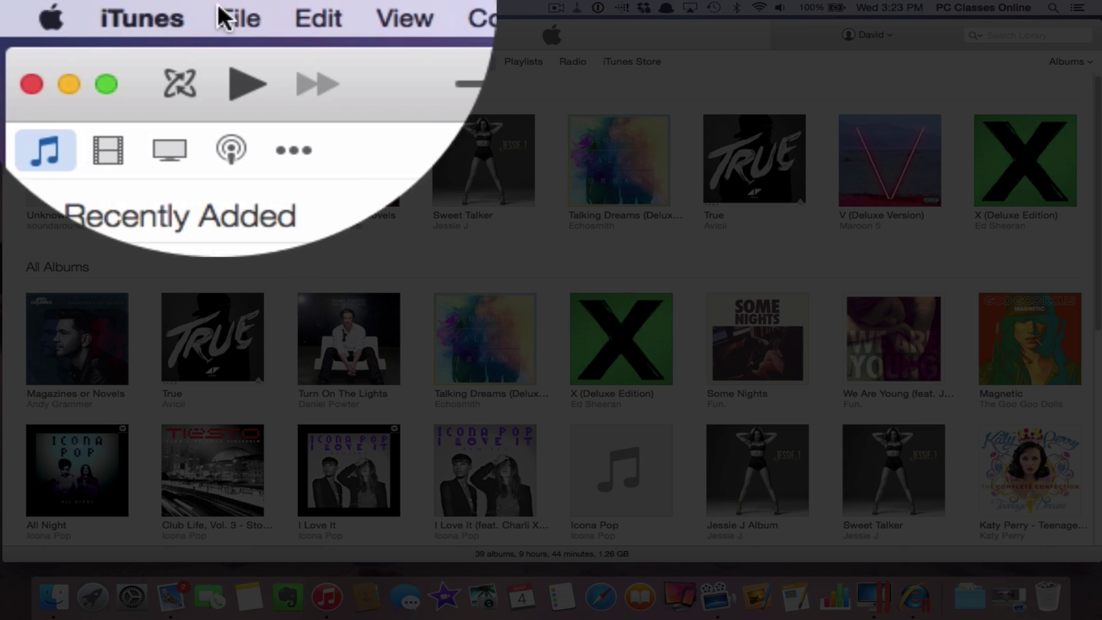
- Open the iTunes File menu to reach the Add To Library command
left_click(86, 8)
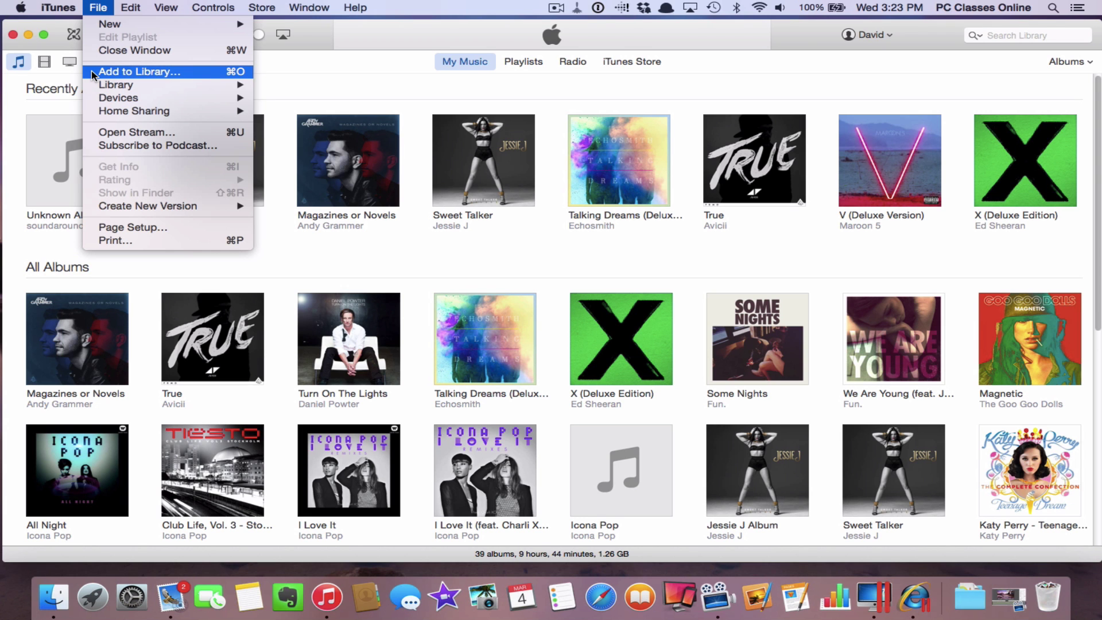
- Add the home folder's Music folder to the iTunes library via Add to Library
left_click(92, 70)
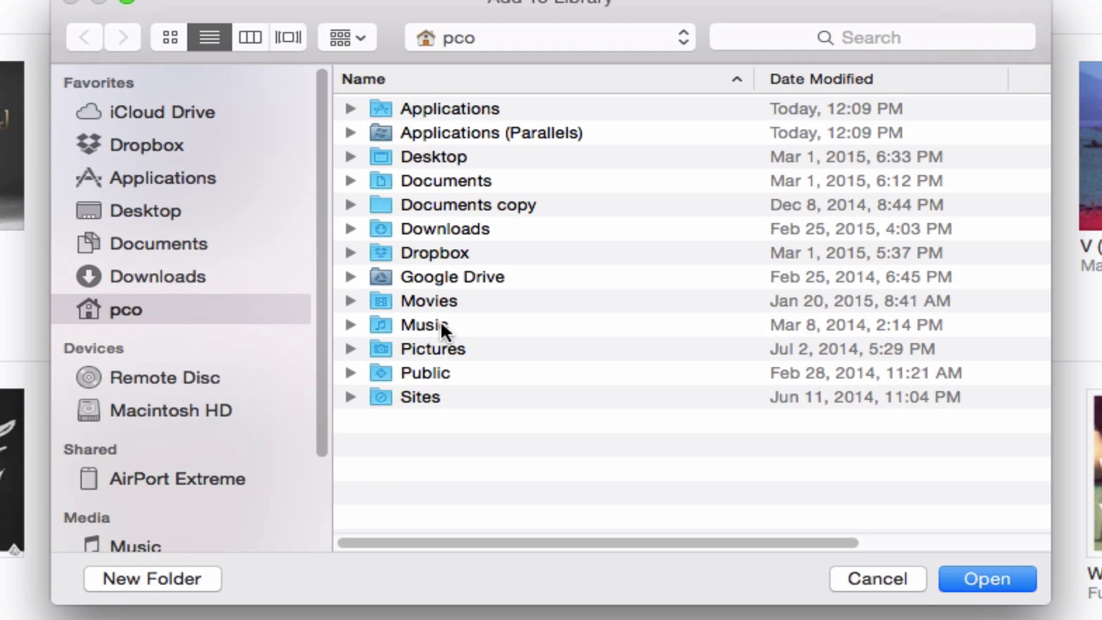
left_click(424, 326)
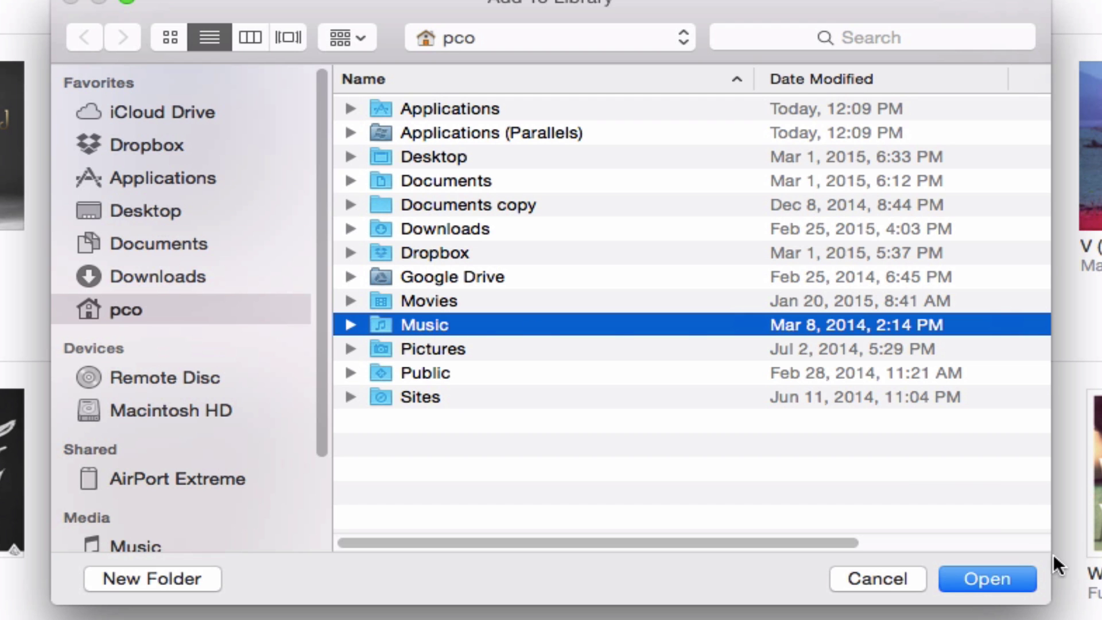
left_click(992, 572)
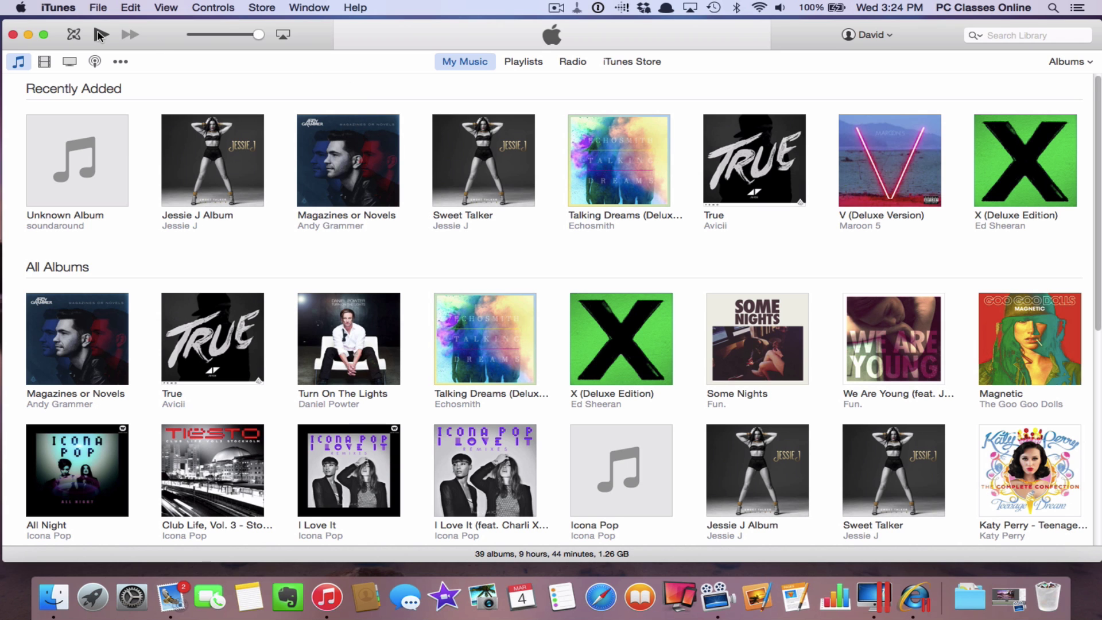
- Close iTunes, then verify the Music folder's iTunes folder was modified today and close Finder
left_click(15, 35)
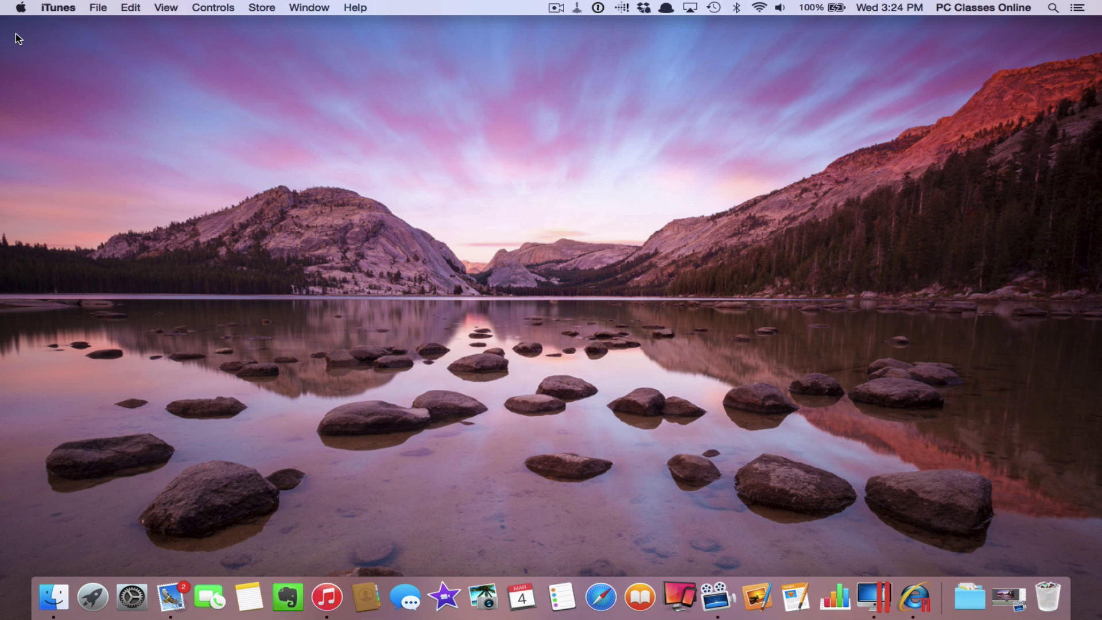
left_click(60, 584)
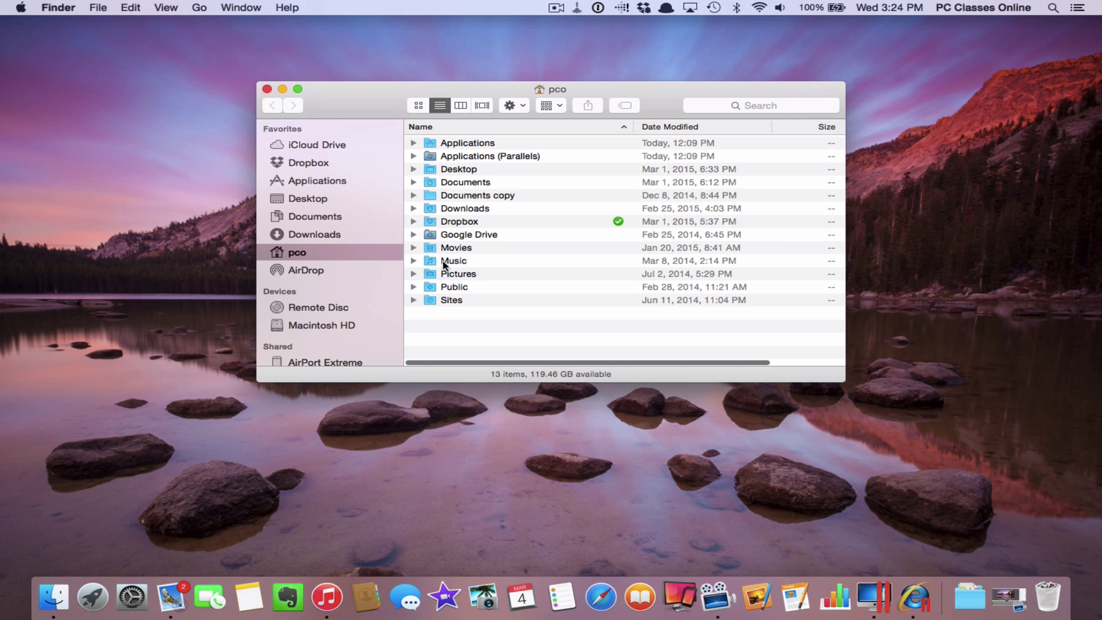
double_click(473, 260)
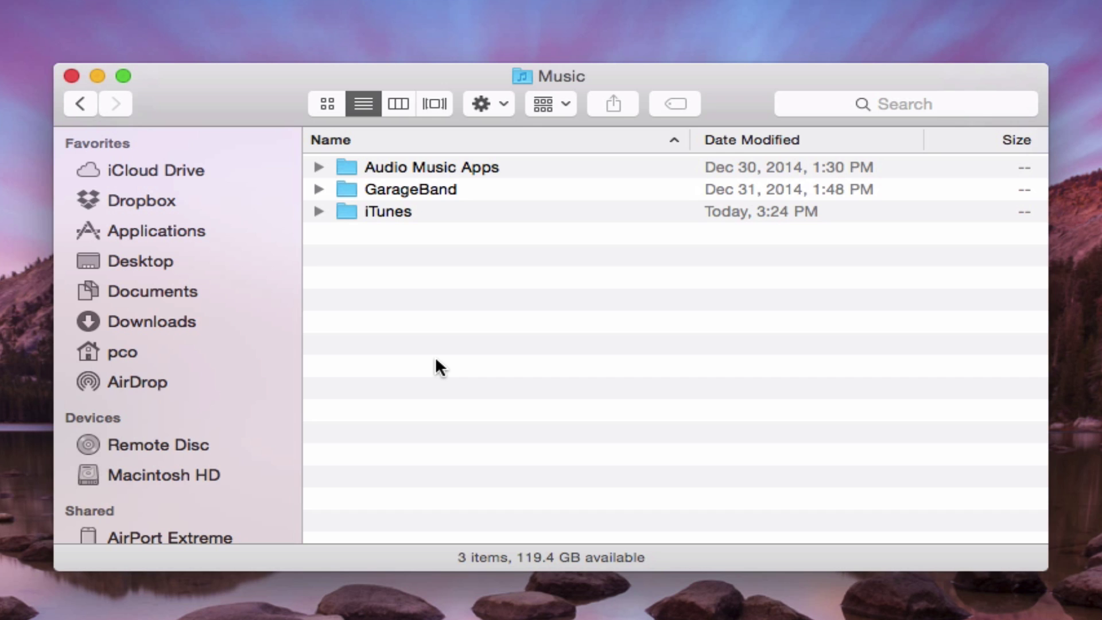
left_click(369, 212)
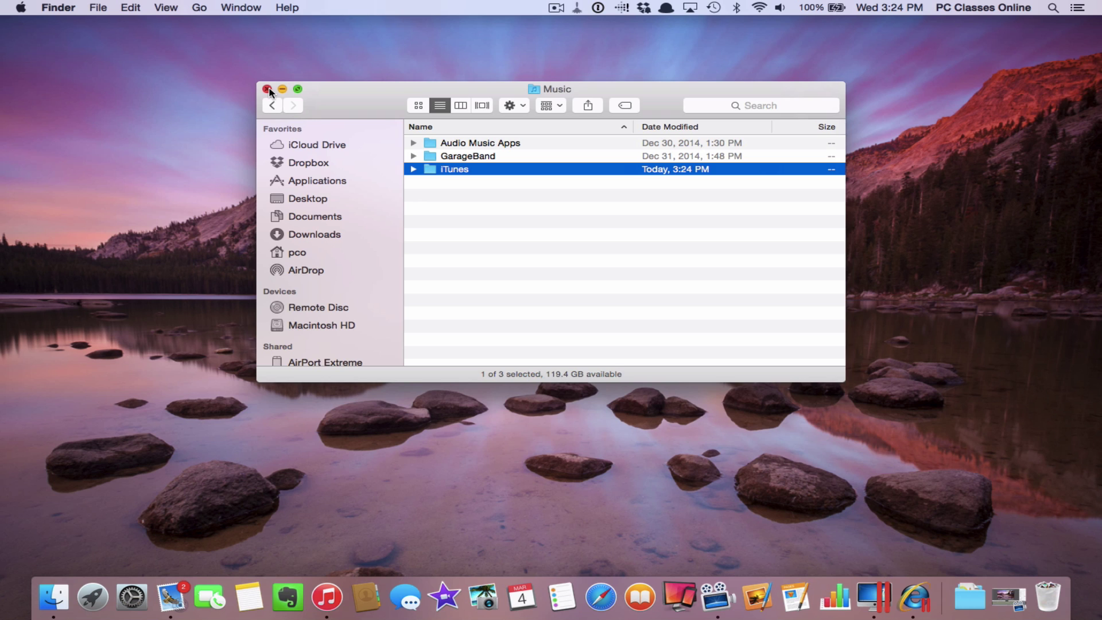
left_click(262, 98)
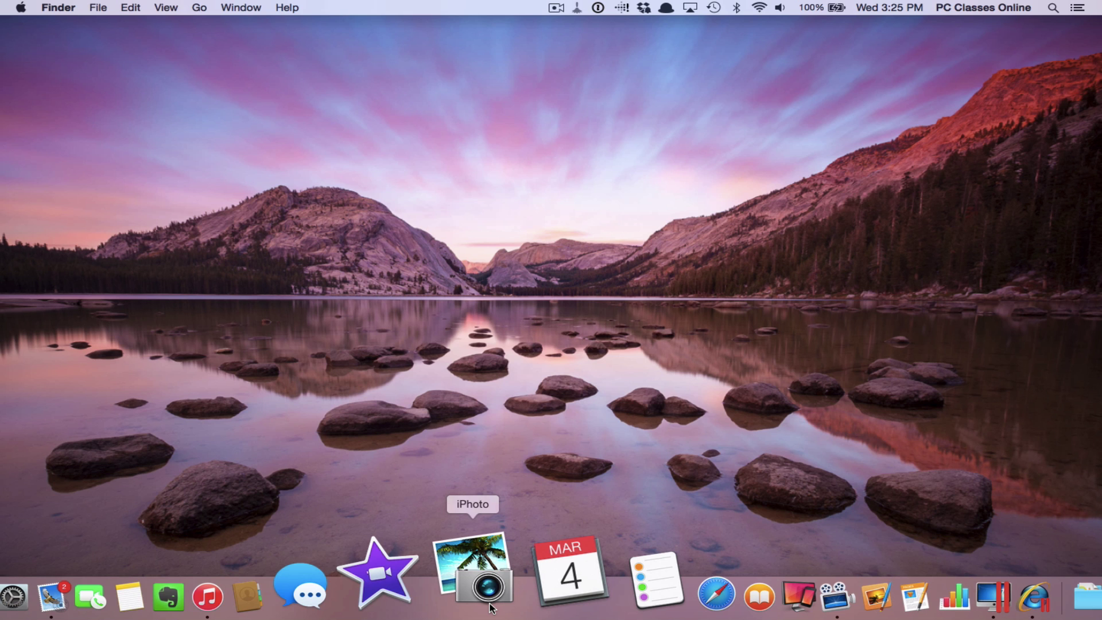
- Launch iPhoto on My Photo Stream and open its File menu
left_click(489, 608)
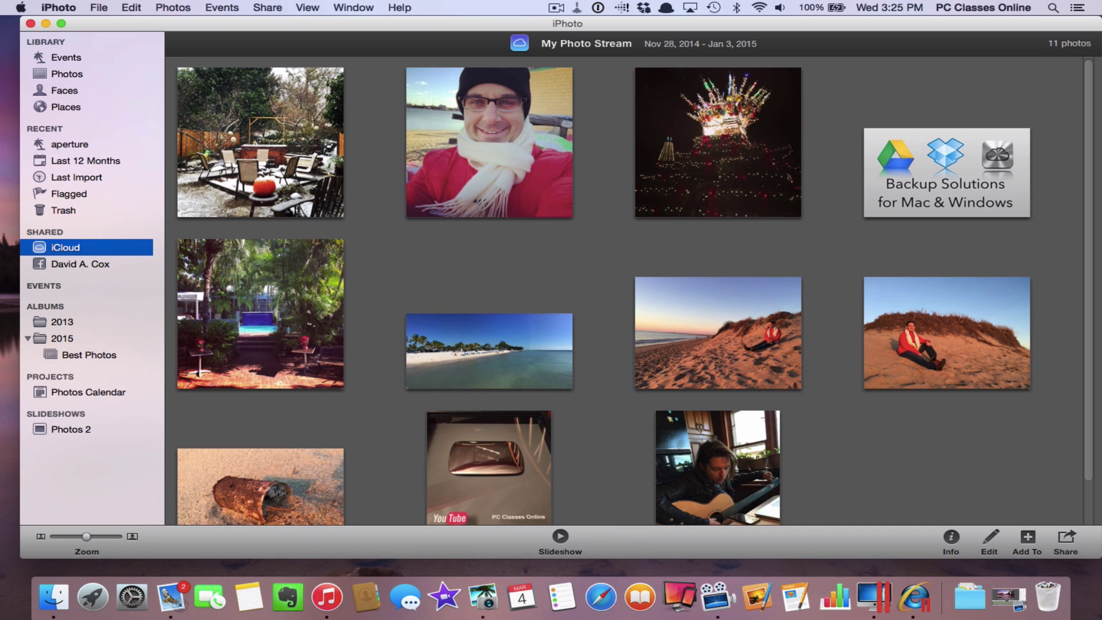
left_click(98, 8)
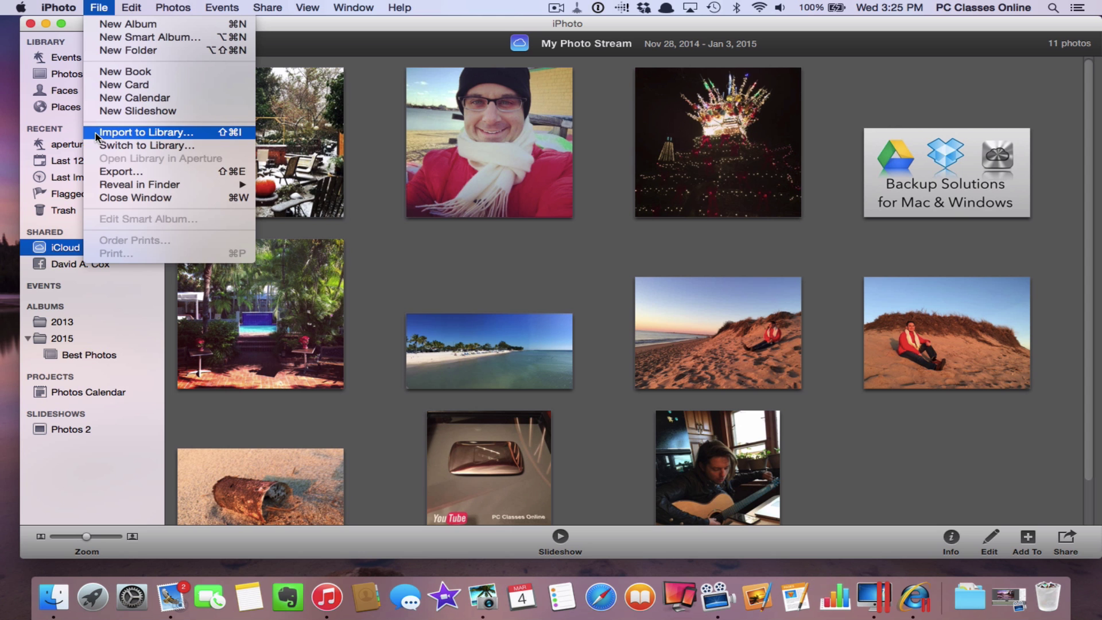
left_click(96, 133)
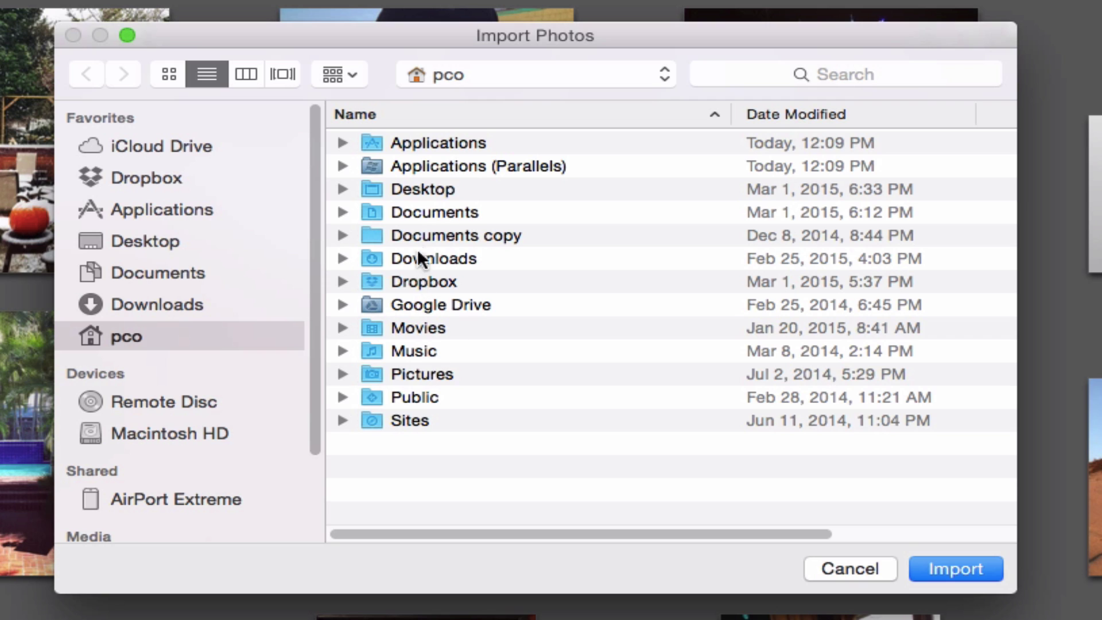
left_click(407, 380)
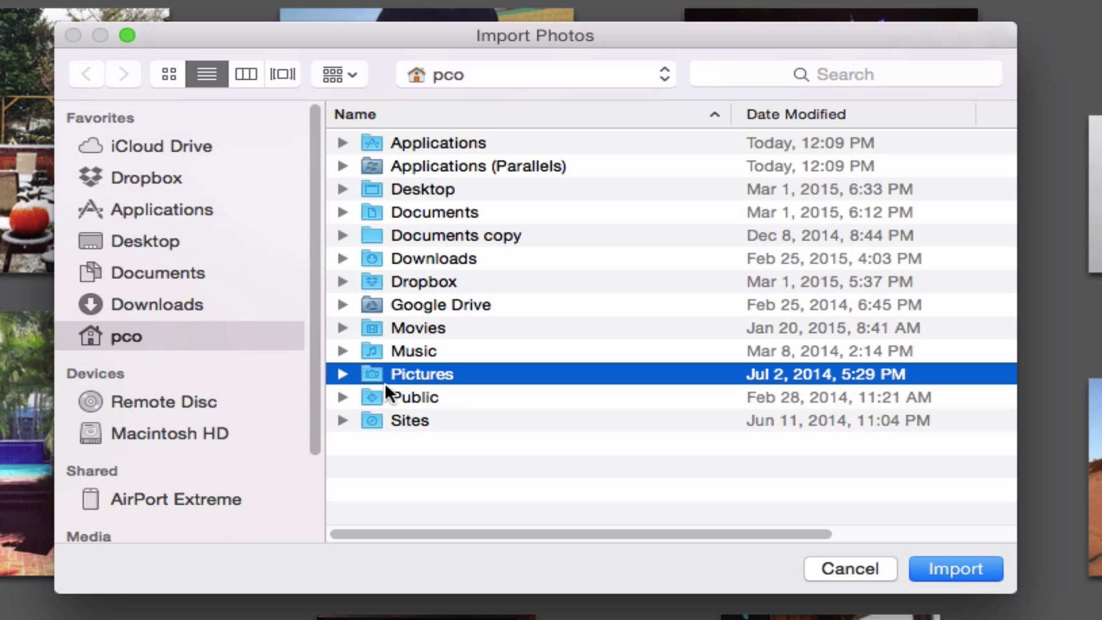
left_click(842, 569)
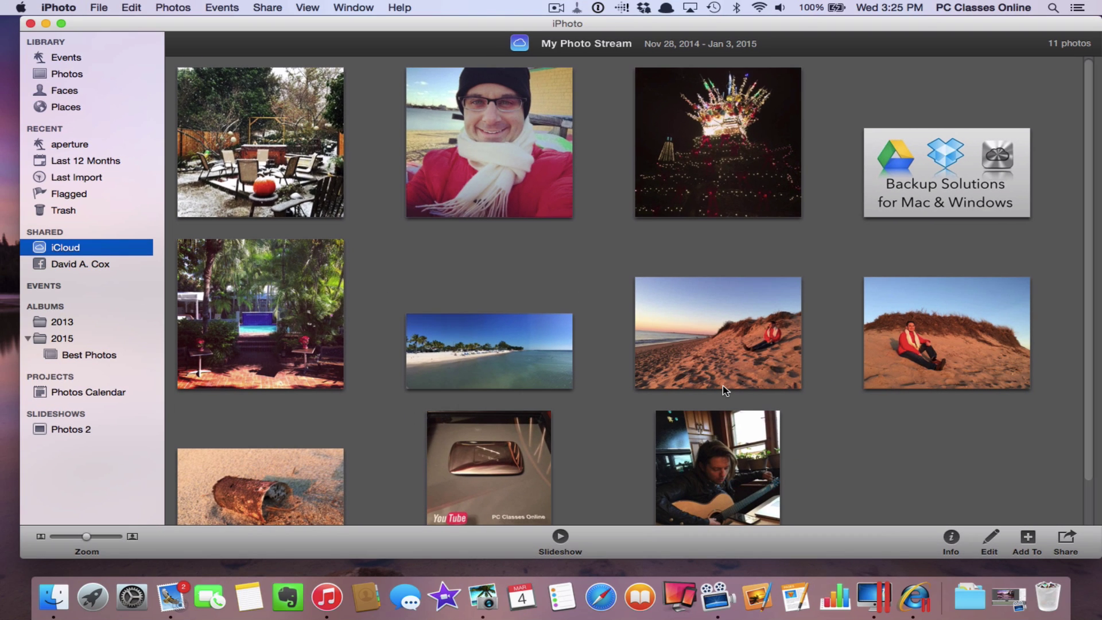